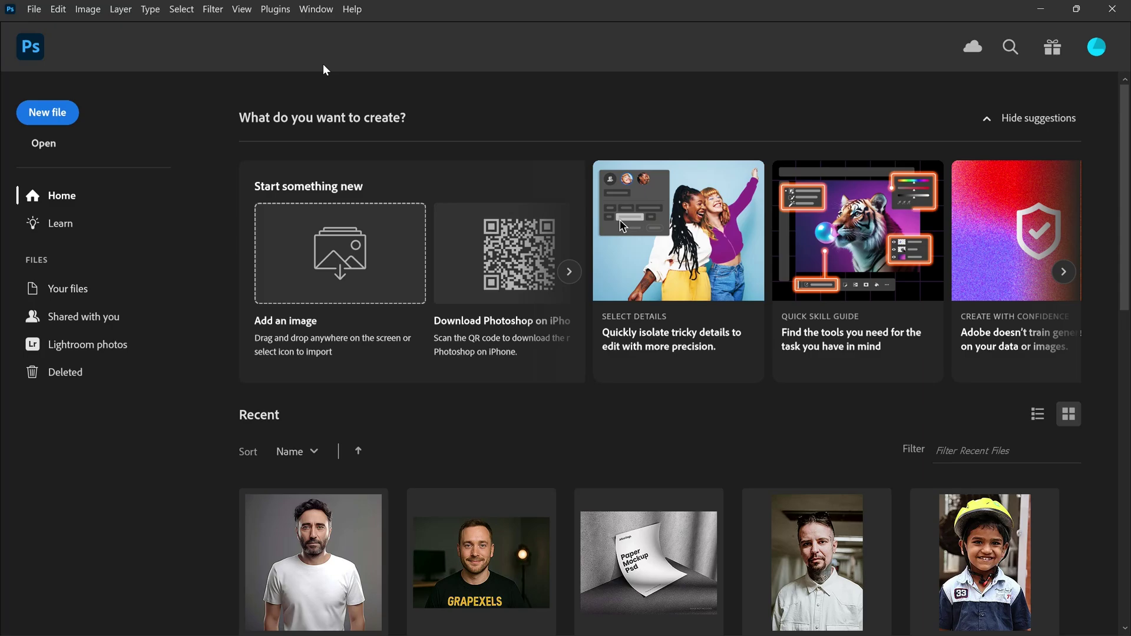
# Create a blank document from the Custom 1920 x 1080 px @ 300 ppi preset
pyautogui.click(47, 113)
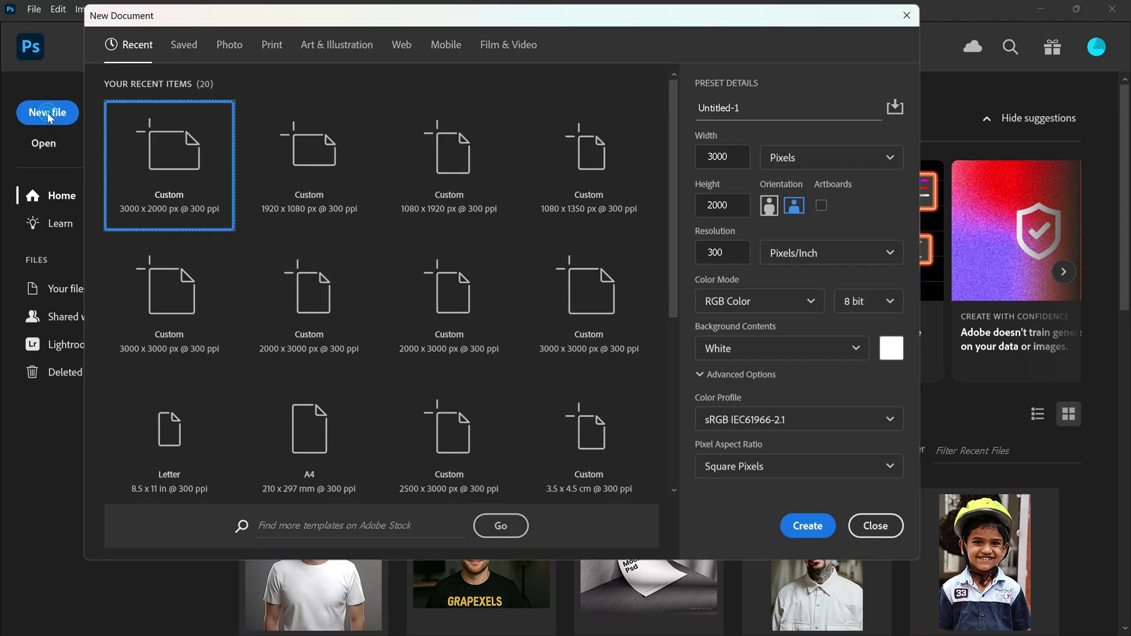
pyautogui.click(280, 180)
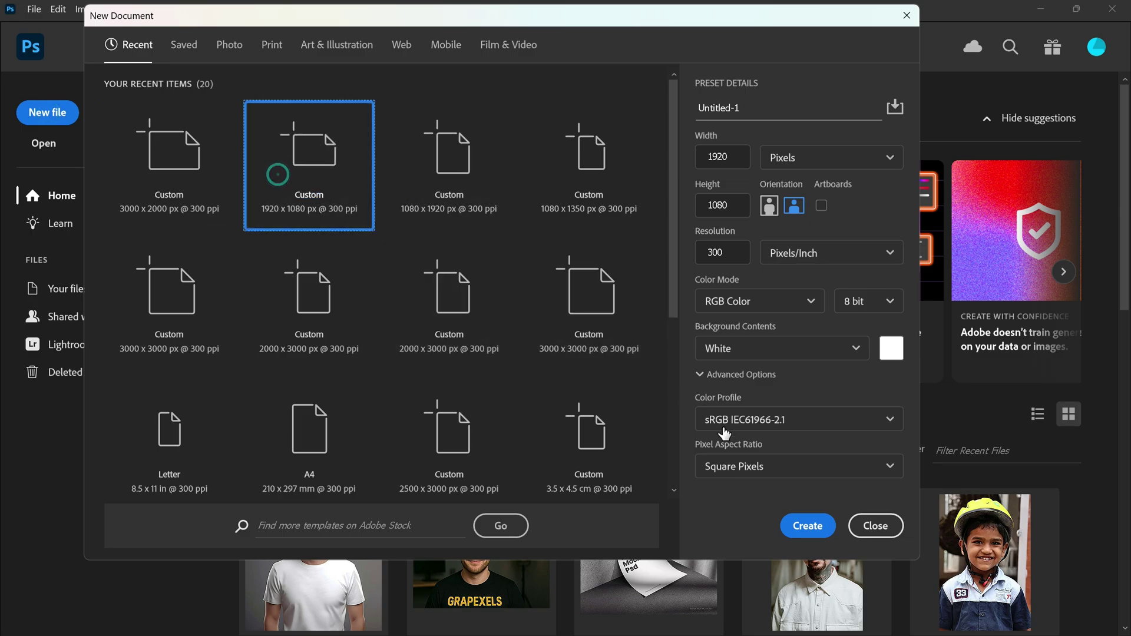
pyautogui.click(807, 526)
pyautogui.scroll(2, 422, 240)
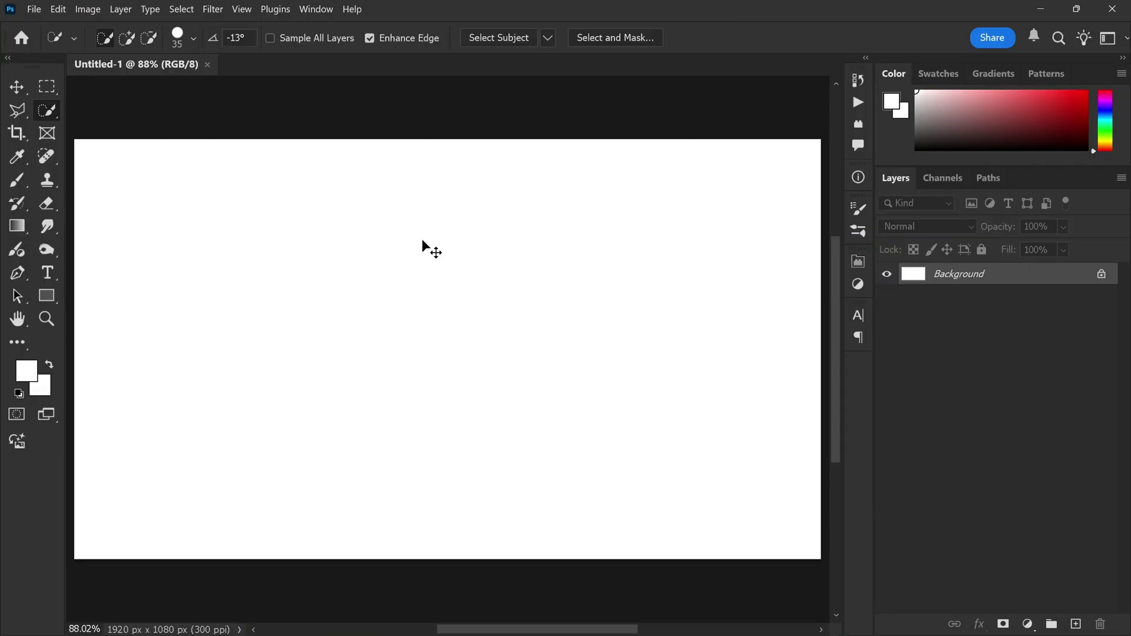
# Place the older man's portrait from the 'family photo usig ai' folder, shrunk and moved left
pyautogui.click(34, 8)
pyautogui.click(75, 301)
pyautogui.click(78, 173)
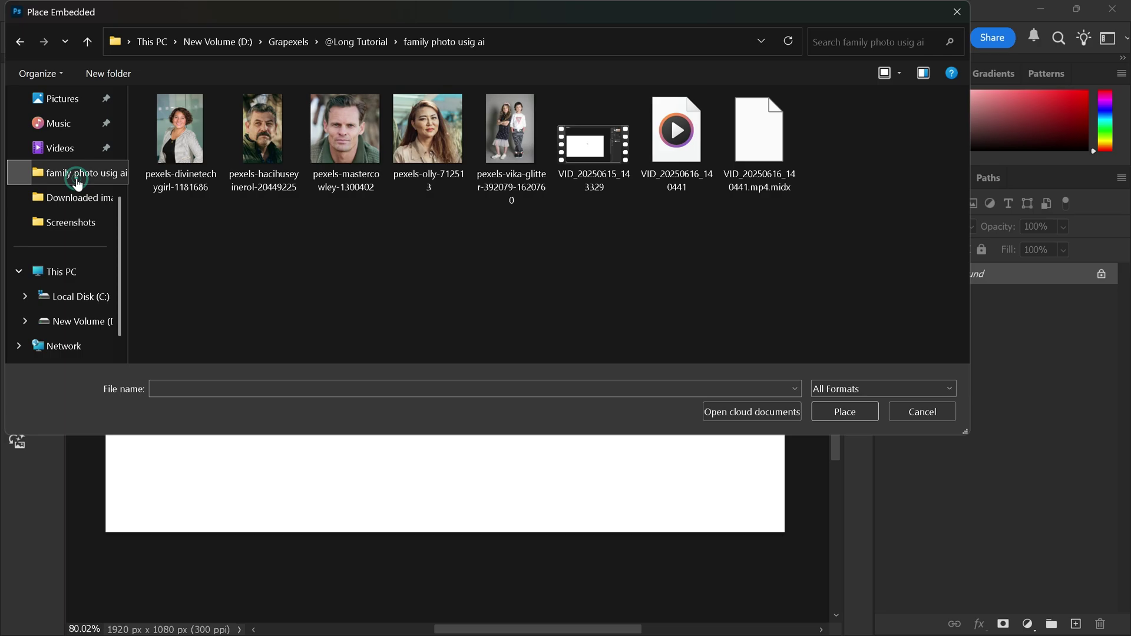
pyautogui.doubleClick(263, 141)
pyautogui.moveTo(346, 531); pyautogui.dragTo(310, 371)
pyautogui.moveTo(318, 266); pyautogui.dragTo(243, 329)
pyautogui.click(846, 39)
# Place the smiling woman's portrait, scaled down, beside the older man's
pyautogui.click(34, 9)
pyautogui.click(75, 301)
pyautogui.doubleClick(414, 142)
pyautogui.moveTo(442, 530); pyautogui.dragTo(431, 380)
pyautogui.moveTo(442, 266); pyautogui.dragTo(367, 266)
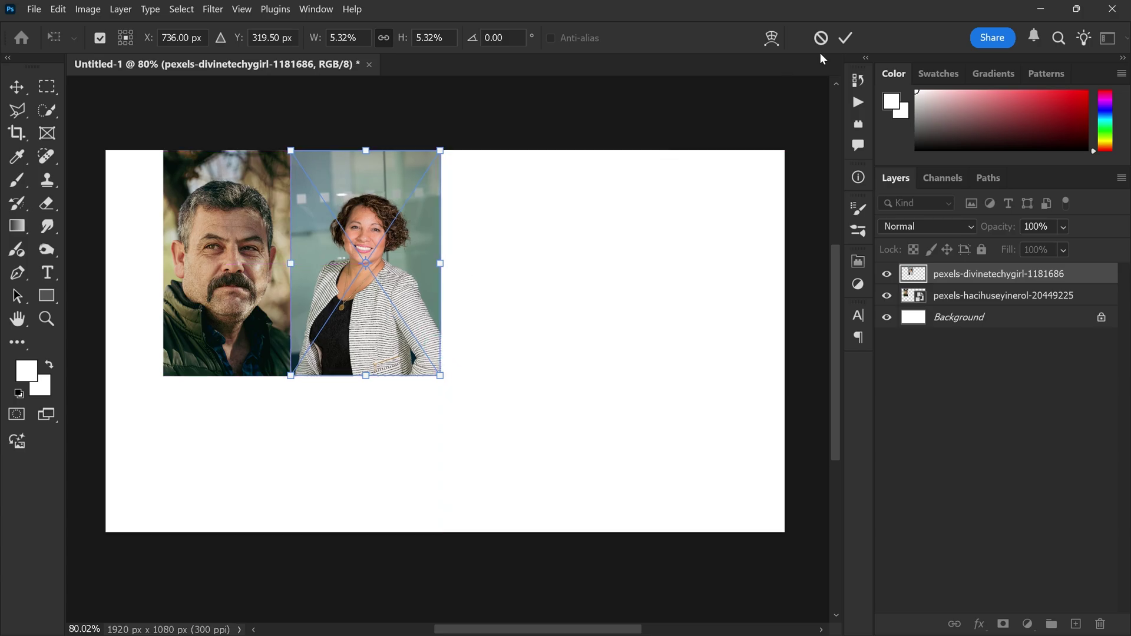
pyautogui.press('Return')
pyautogui.press('w')
# Place the younger man's portrait, scaled down, to the right of the others
pyautogui.click(34, 9)
pyautogui.doubleClick(338, 137)
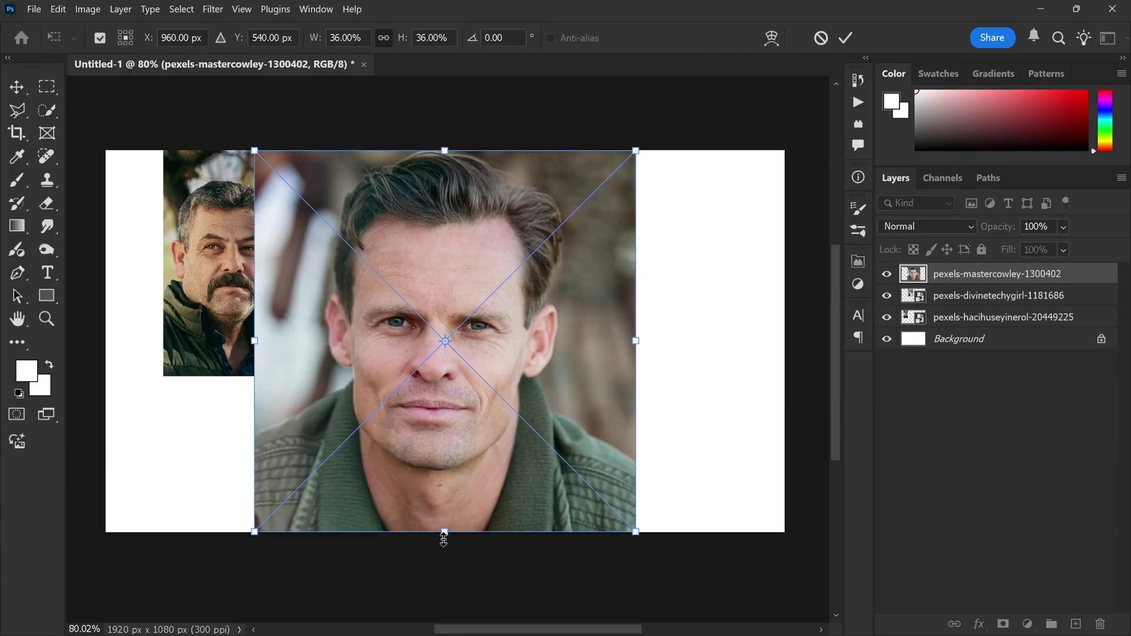
pyautogui.moveTo(442, 531); pyautogui.dragTo(496, 372)
pyautogui.moveTo(495, 283); pyautogui.dragTo(543, 274)
pyautogui.click(846, 38)
# Place the long-haired woman's portrait, resized, to the right of the younger man
pyautogui.click(33, 8)
pyautogui.click(75, 301)
pyautogui.doubleClick(413, 141)
pyautogui.moveTo(461, 382)
pyautogui.mouseDown()
pyautogui.moveTo(575, 266)
pyautogui.moveTo(707, 274)
pyautogui.mouseUp()
pyautogui.moveTo(787, 353); pyautogui.dragTo(785, 349)
pyautogui.click(846, 38)
# Place the two children's photo below the row of portraits, aligned under them
pyautogui.click(34, 10)
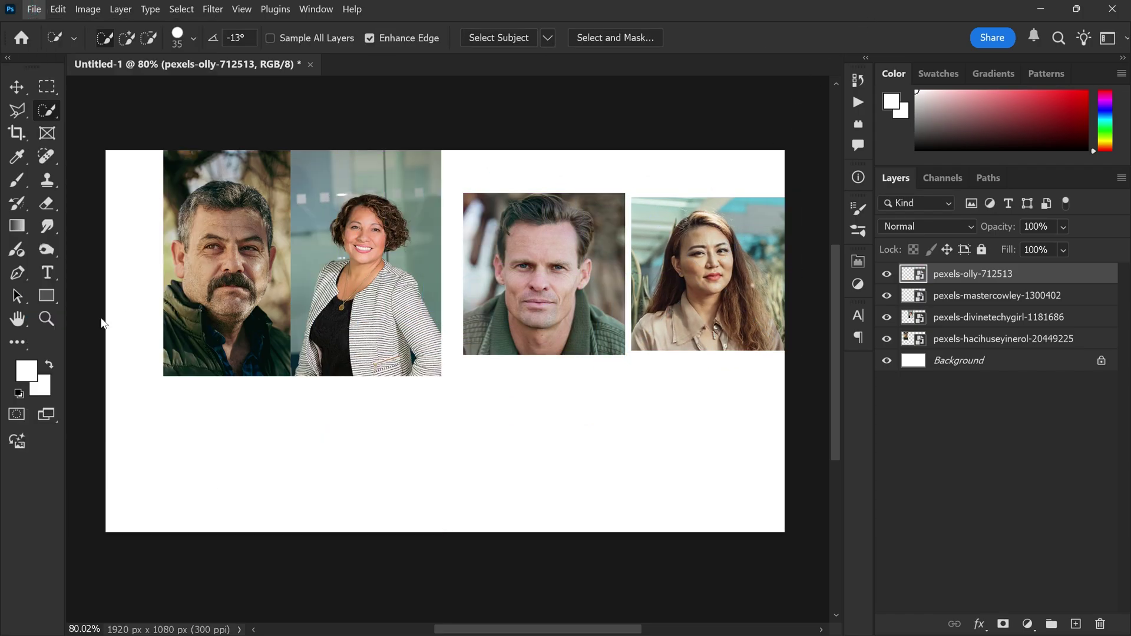
pyautogui.click(76, 300)
pyautogui.doubleClick(499, 142)
pyautogui.moveTo(448, 266); pyautogui.dragTo(582, 515)
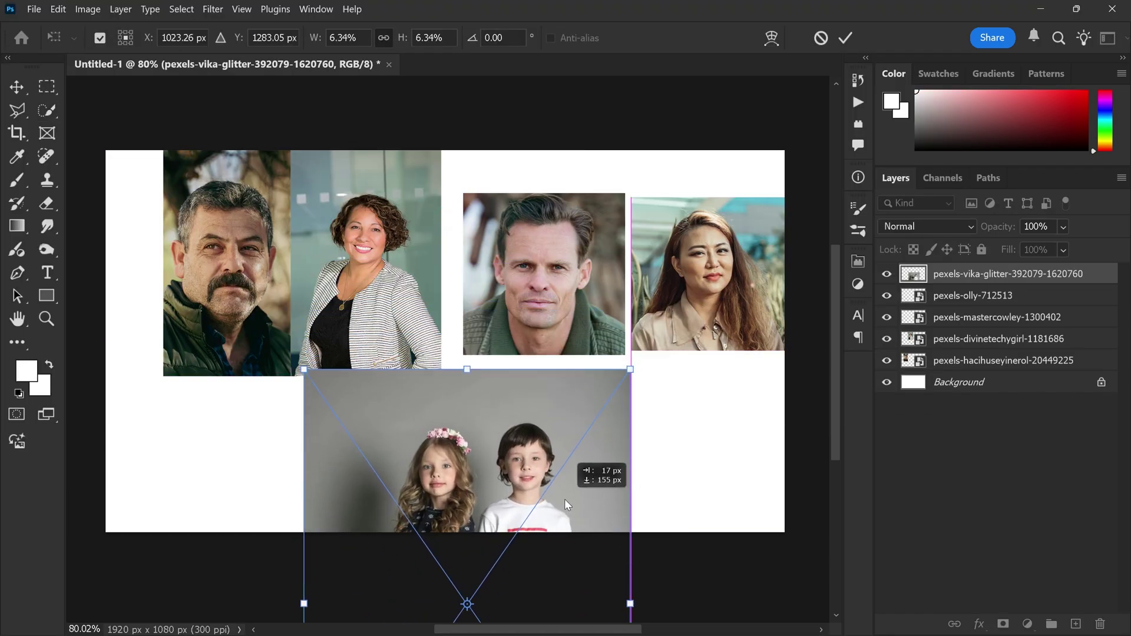
pyautogui.moveTo(617, 550); pyautogui.dragTo(568, 528)
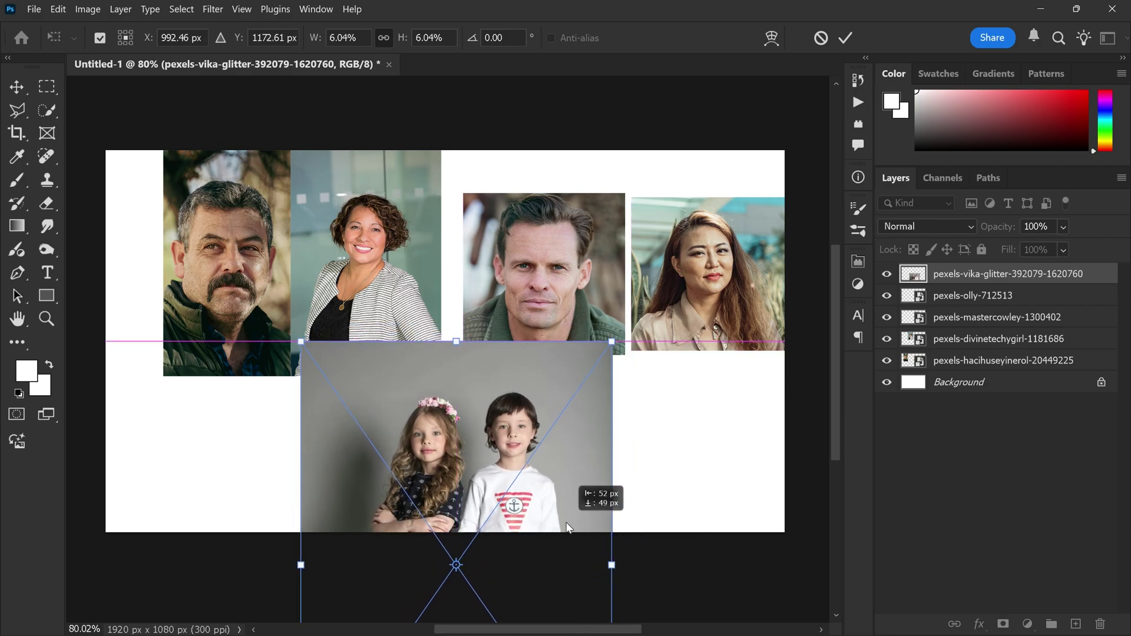
pyautogui.press('Return')
# Save the collage as a JPEG
pyautogui.click(35, 9)
pyautogui.click(53, 154)
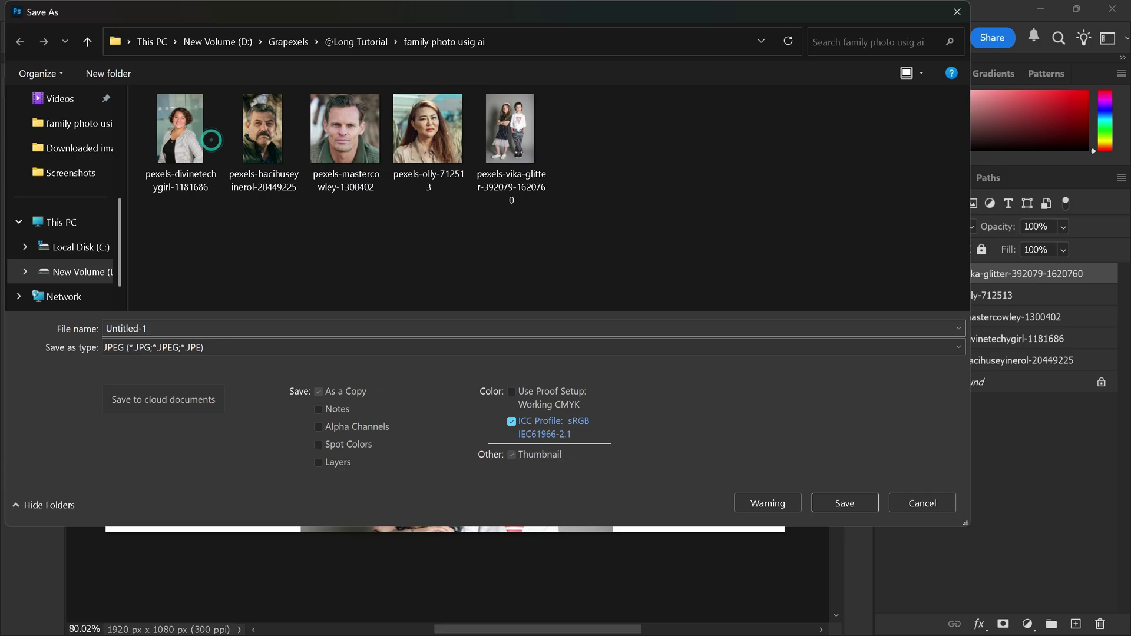
pyautogui.click(844, 503)
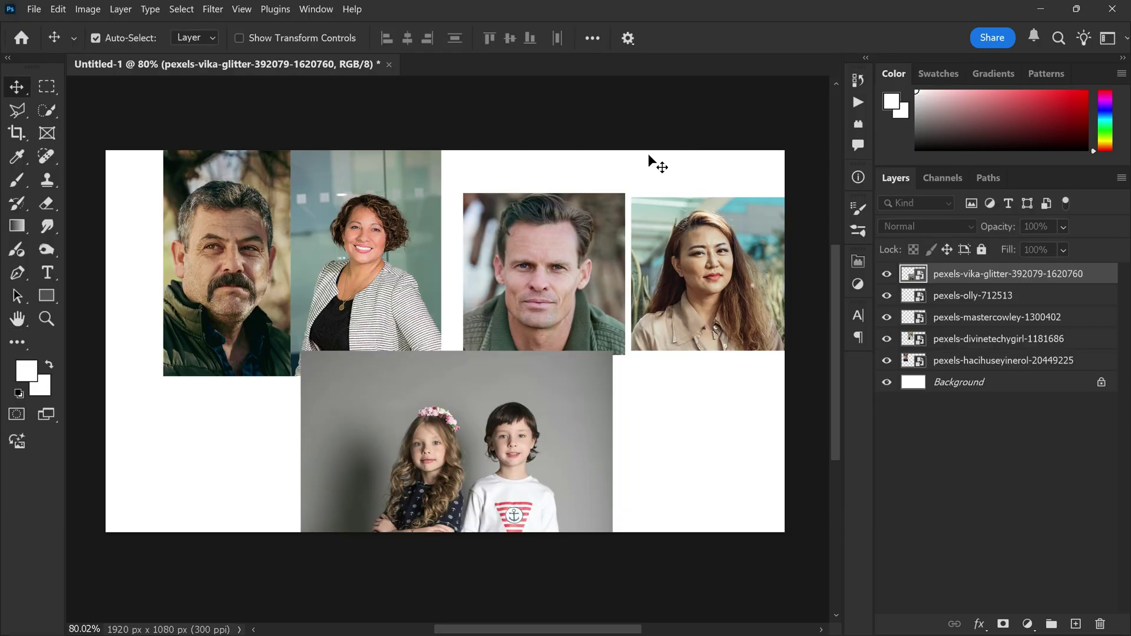
pyautogui.press('super')
# Attach the saved collage JPEG in ChatGPT and paste the Nepali family portrait prompt
pyautogui.click(603, 617)
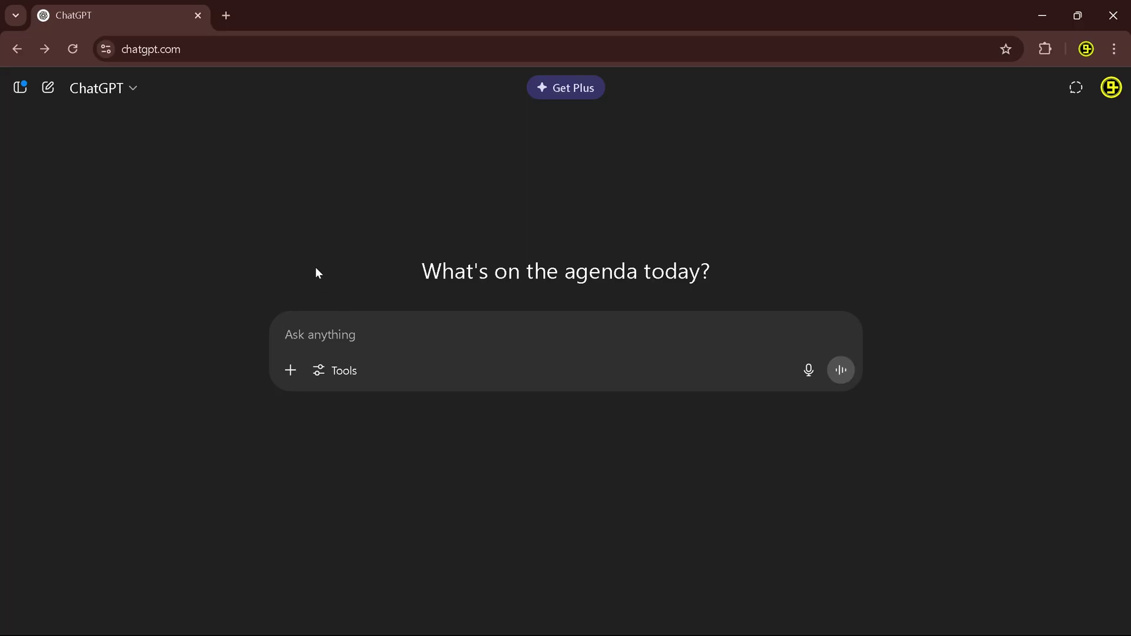
pyautogui.click(290, 370)
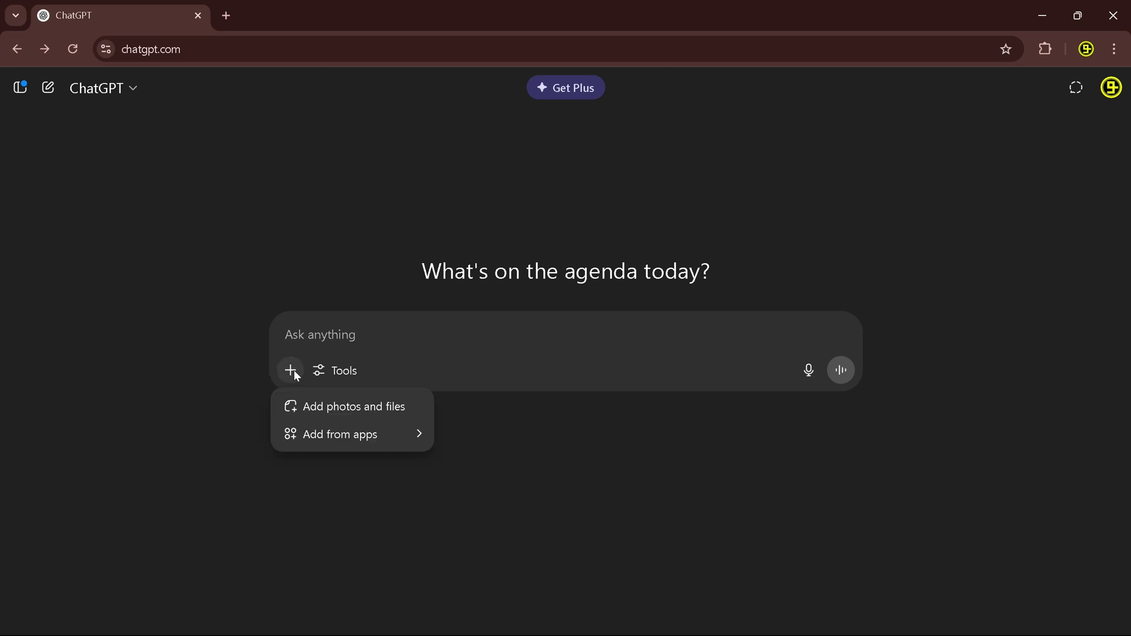
pyautogui.click(320, 404)
pyautogui.click(181, 141)
pyautogui.click(857, 529)
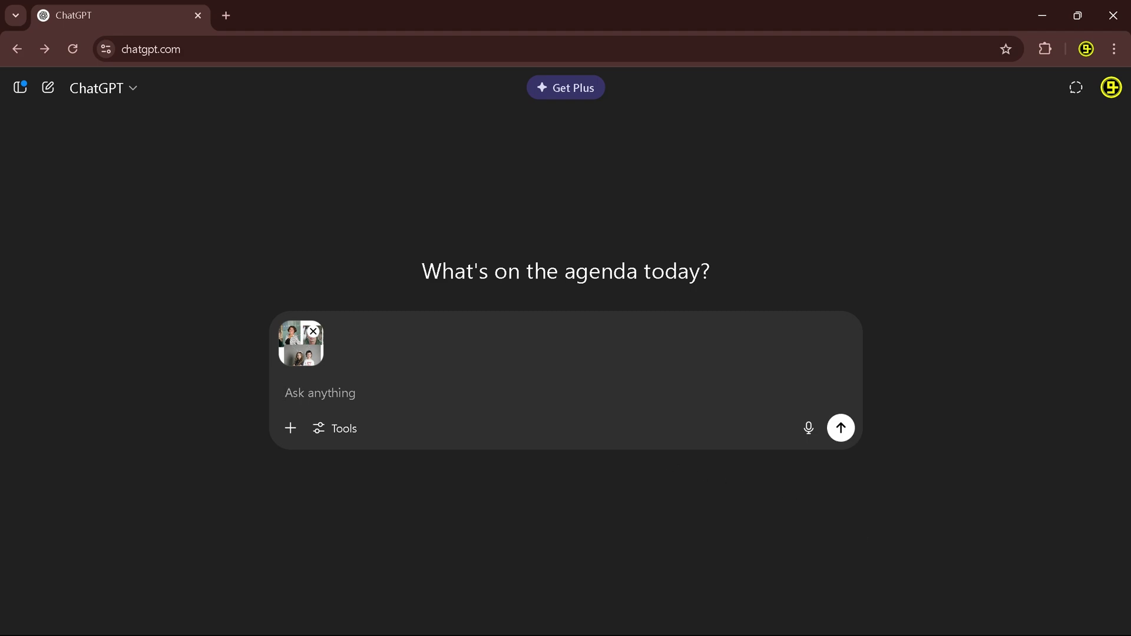
pyautogui.write('Create a realistic family group photo by combining individual portraits of family members. All members should be standing or sitting together naturally, wearing traditional Nepali attire — daura suruwal and topi for men, gunyu cholo or sari for women, and kurta suruwal for children. Place them in front of a traditional Nepali home or courtyard with brick walls and wooden windows, surrounded by natural light. Ensure skin tones, lighting, shadows, and angles are consistent for a seamless, photorealistic look. Add subtle jewelry, tika, and cultural details for authenticity. Style should feel like a candid yet well-composed family portrait taken during a festival or gathering.')
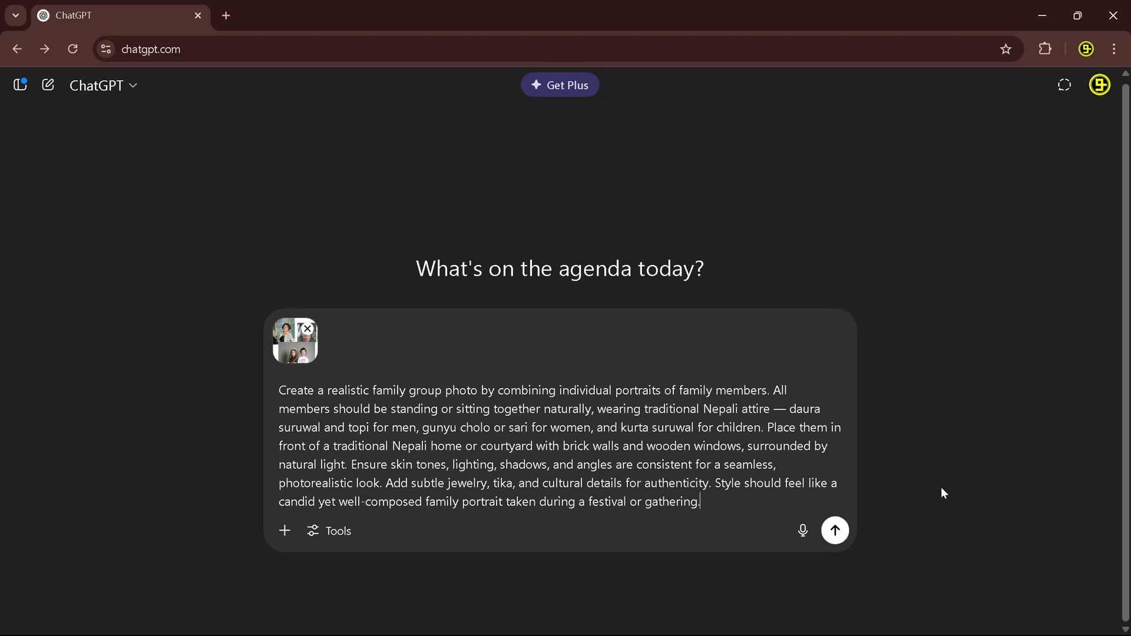
# Send the prompt, then download the generated family portrait PNG and open it
pyautogui.click(835, 534)
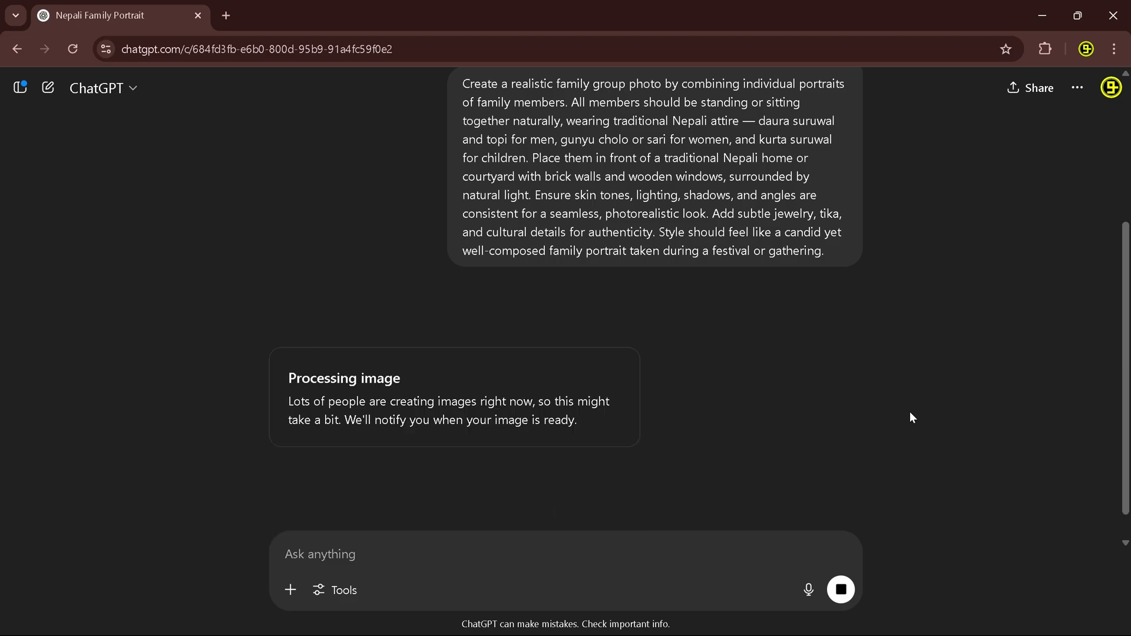
pyautogui.scroll(-5, 656, 350)
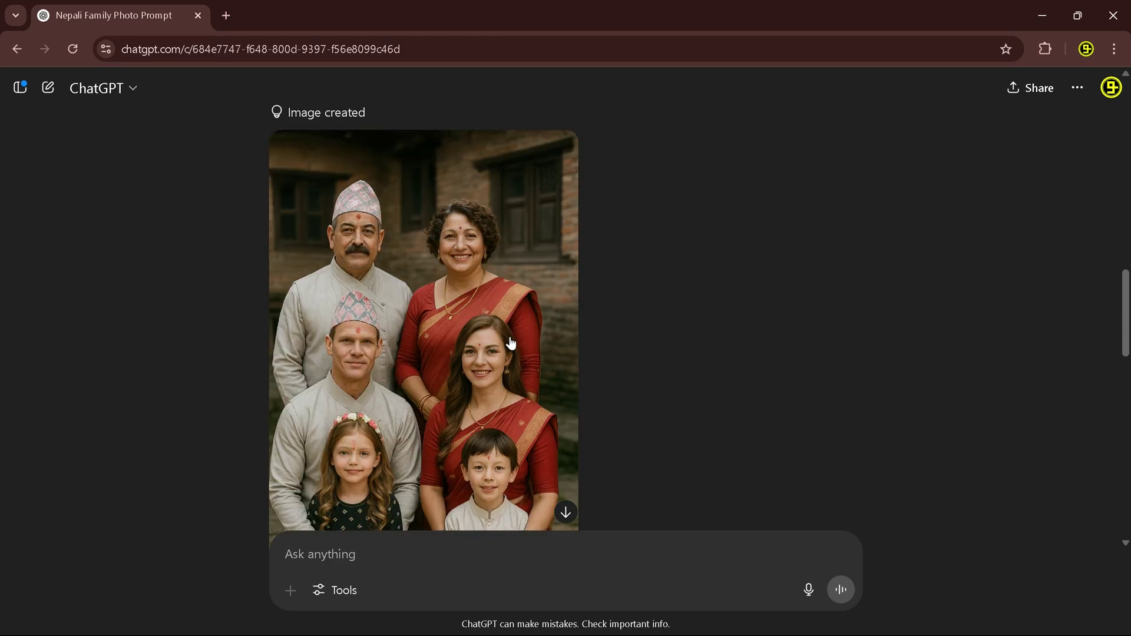
pyautogui.click(510, 340)
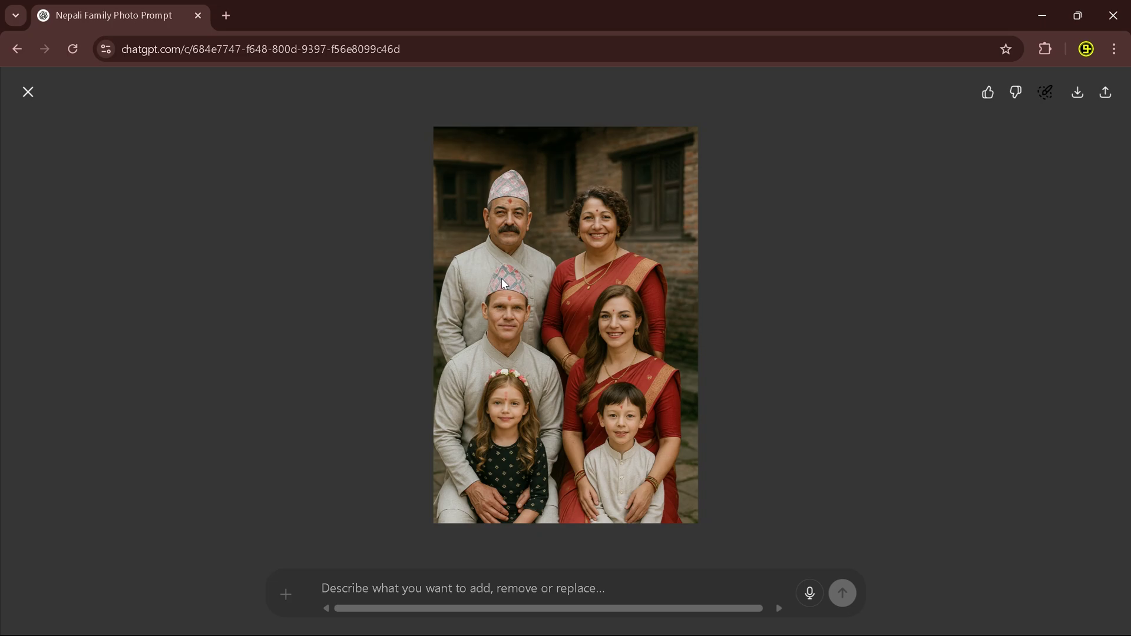
pyautogui.click(1077, 93)
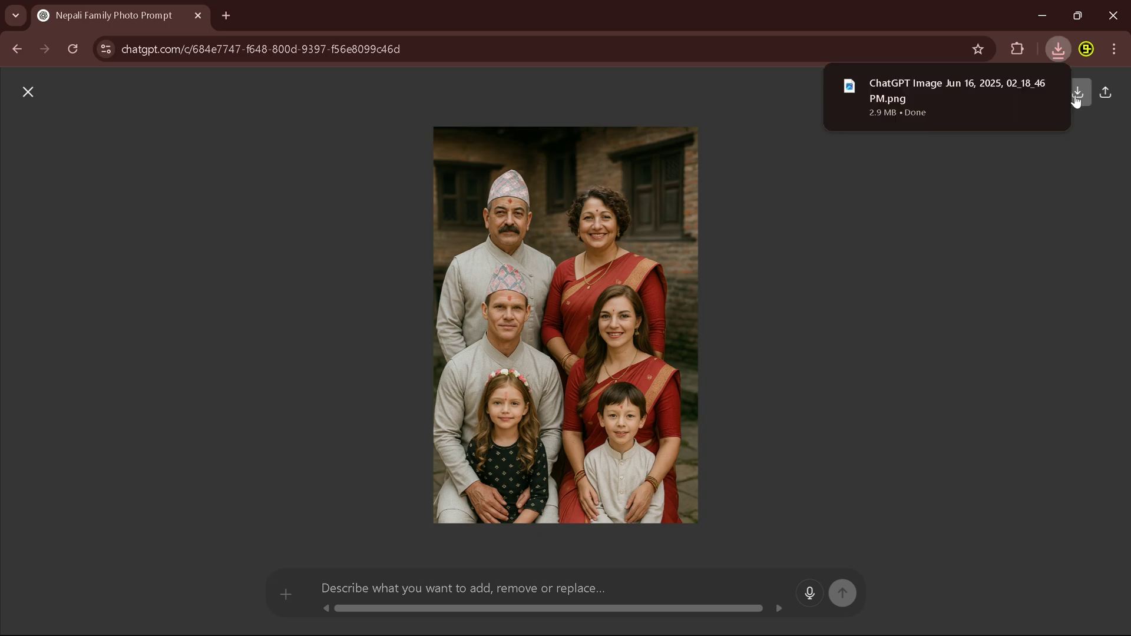
pyautogui.click(959, 89)
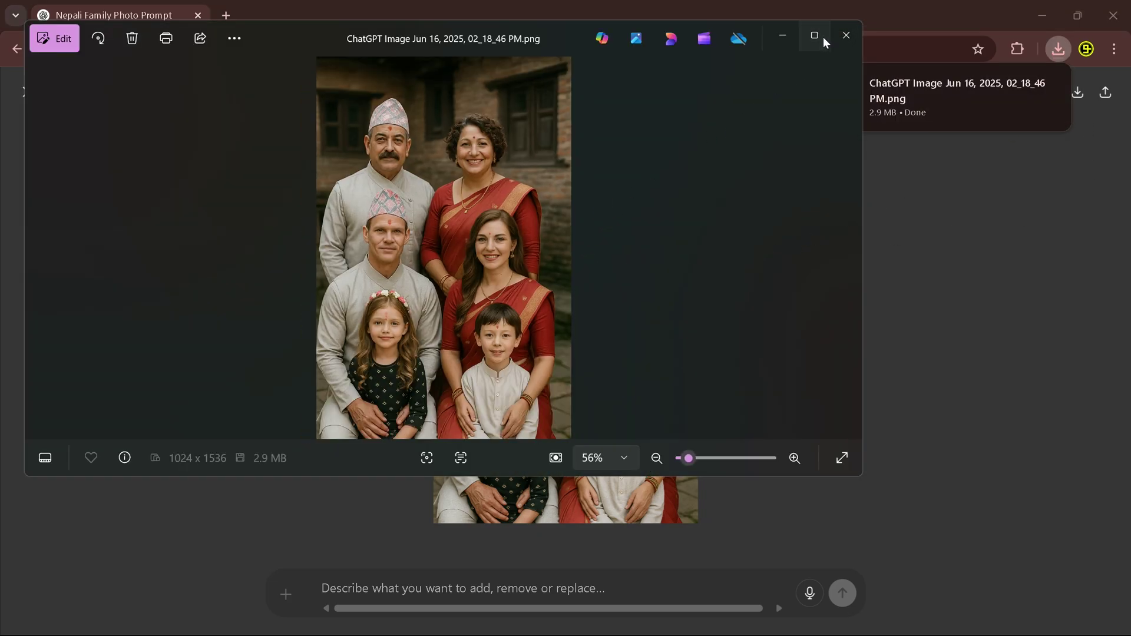
# Maximize the Photos window so the family portrait fills the screen
pyautogui.click(814, 35)
pyautogui.scroll(5, 570, 398)
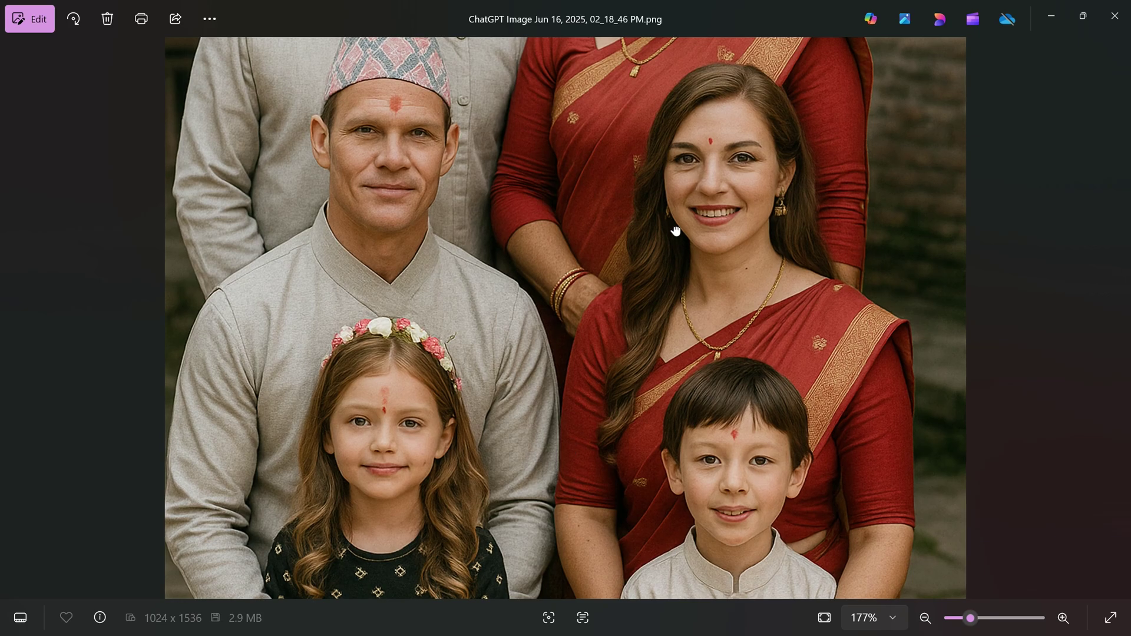